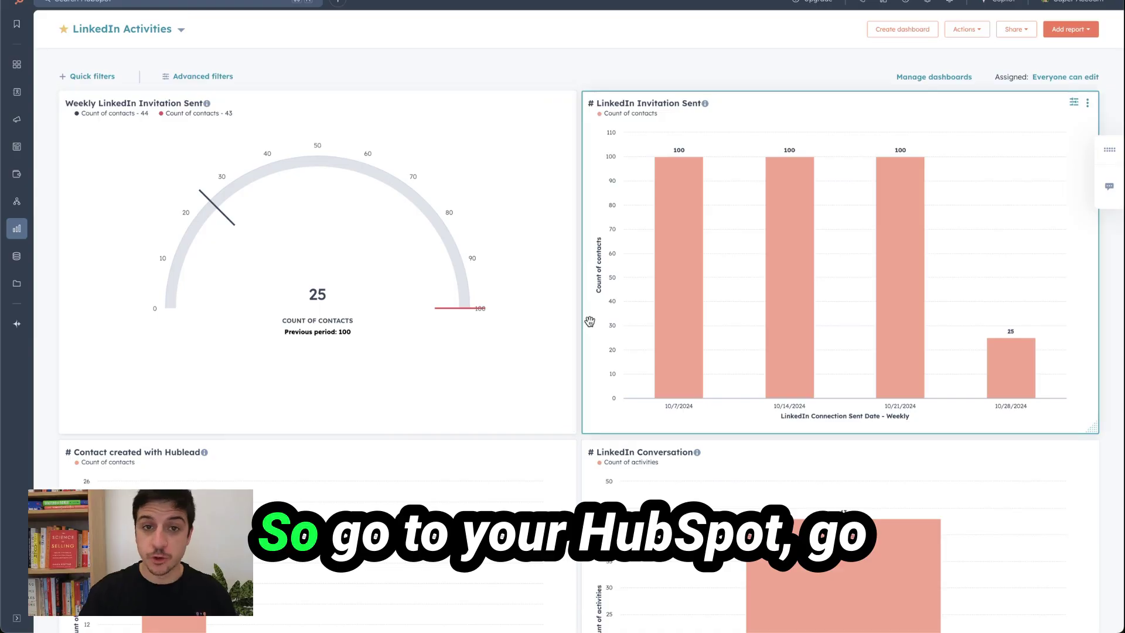
- Go to the Contacts list and start a new import
{"action": "mouse_move", "coordinate": [20, 91]}
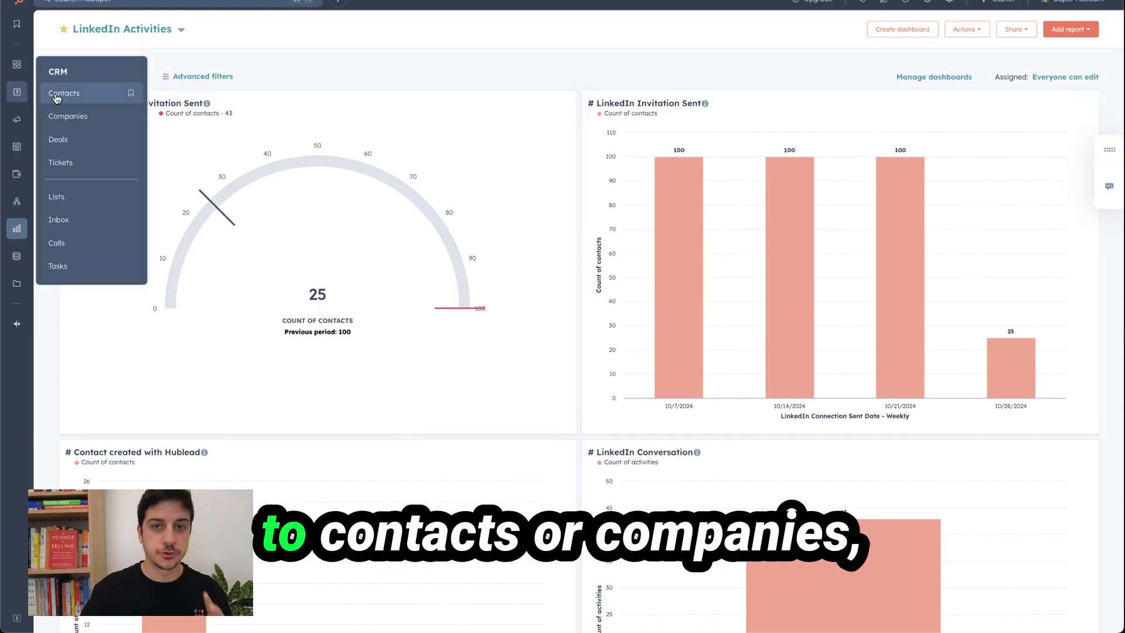
{"action": "left_click", "coordinate": [56, 94]}
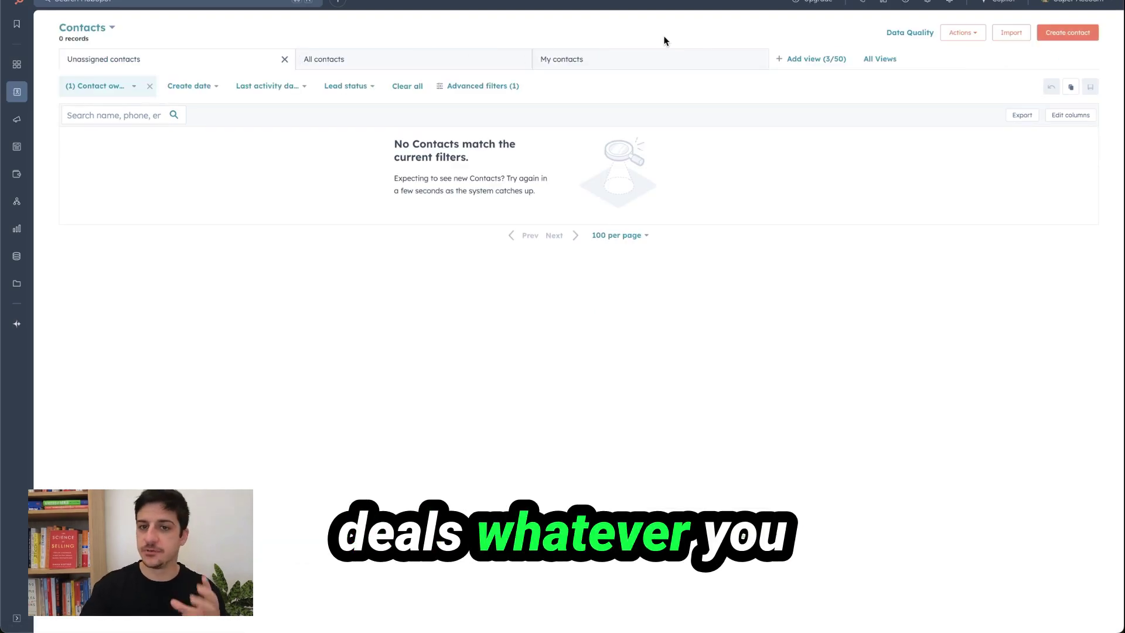
{"action": "left_click", "coordinate": [1014, 34]}
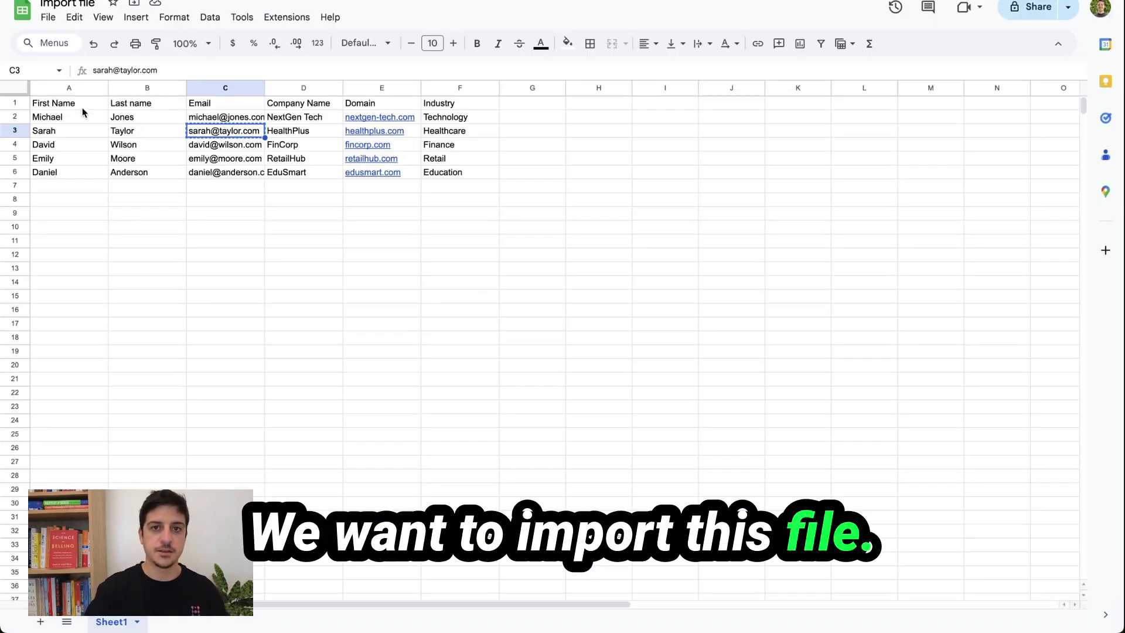
- Highlight the contact data in A1:C6 and the company data in D1:F8 of the Import file sheet
{"action": "left_click_drag", "start_coordinate": [82, 111], "coordinate": [234, 174]}
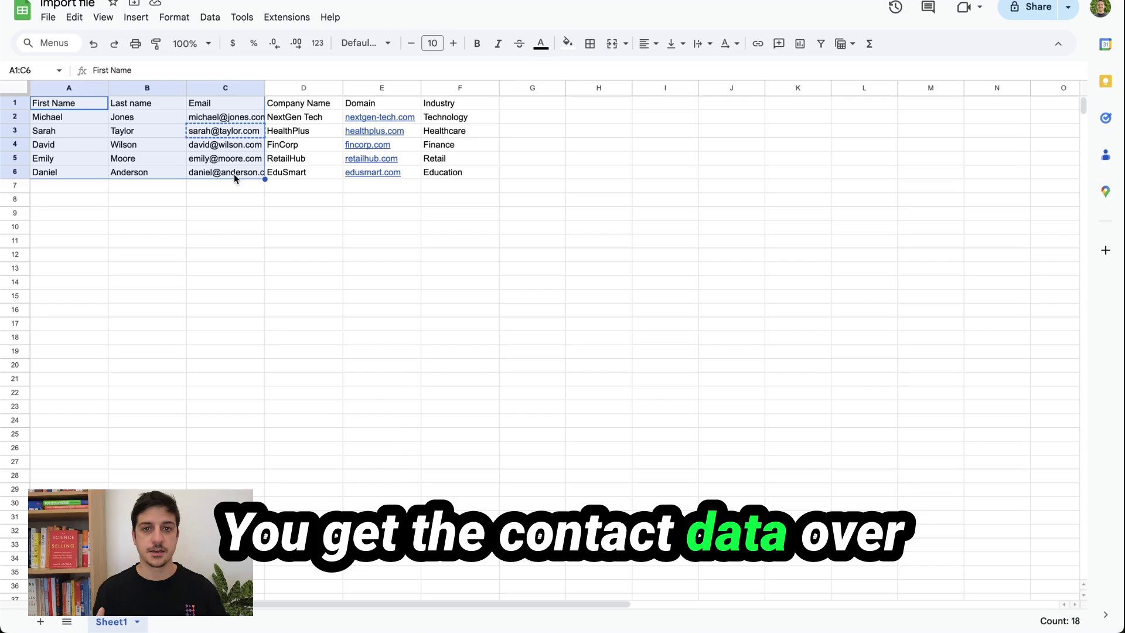
{"action": "left_click_drag", "start_coordinate": [302, 104], "coordinate": [469, 201]}
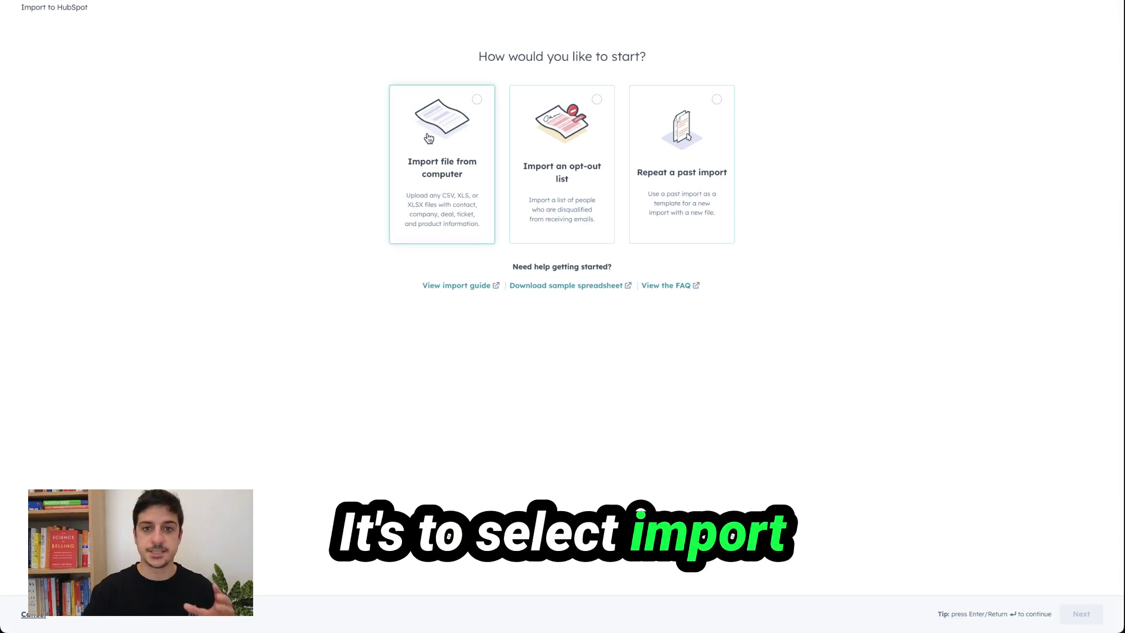
- Choose a file import from the computer containing both Companies and Contacts
{"action": "left_click", "coordinate": [430, 140]}
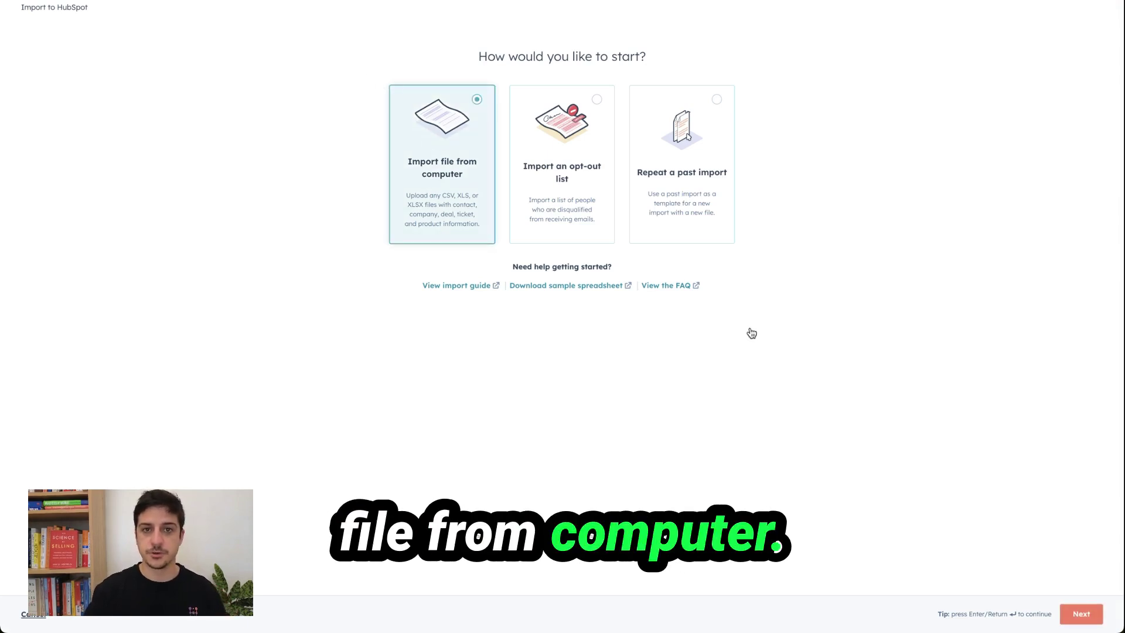
{"action": "left_click", "coordinate": [1082, 615]}
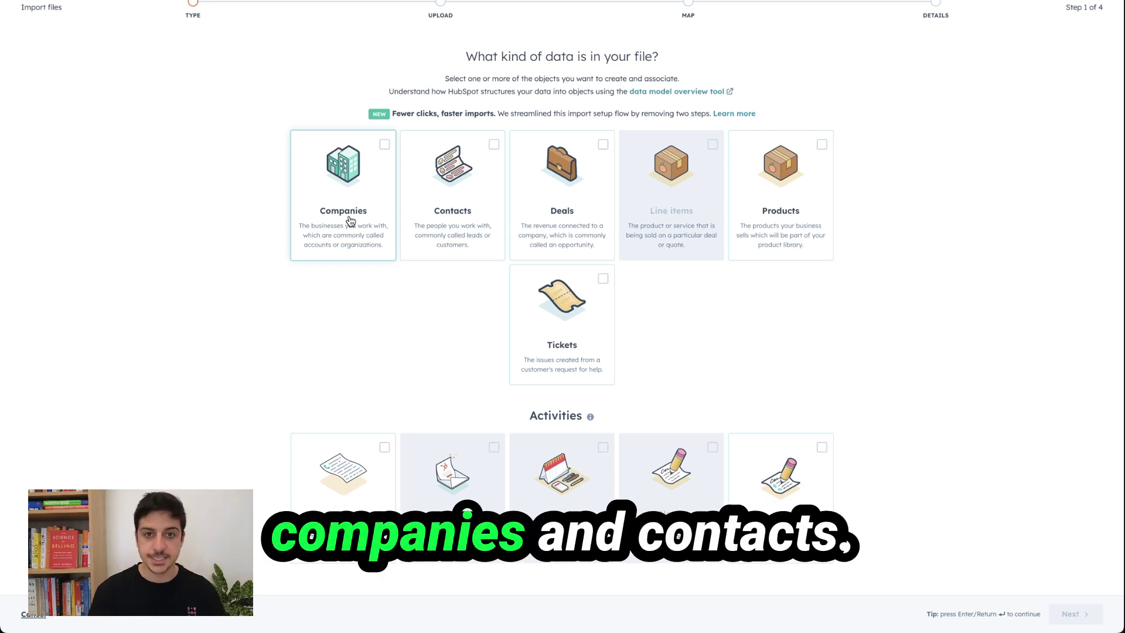
{"action": "left_click", "coordinate": [349, 221]}
{"action": "left_click", "coordinate": [442, 167]}
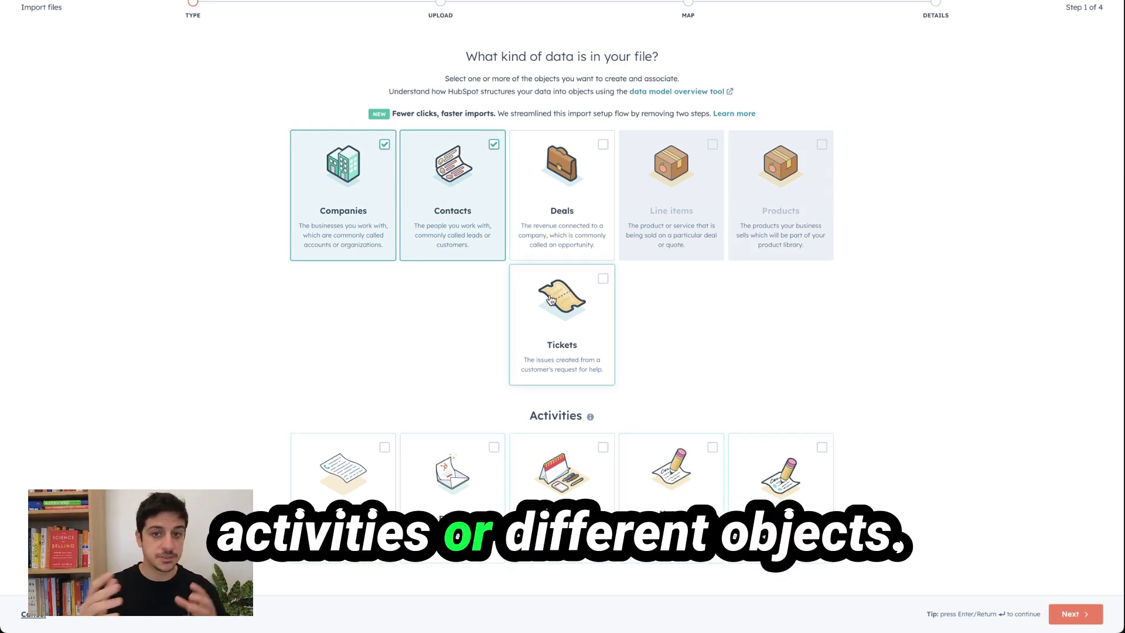
{"action": "left_click", "coordinate": [1071, 614]}
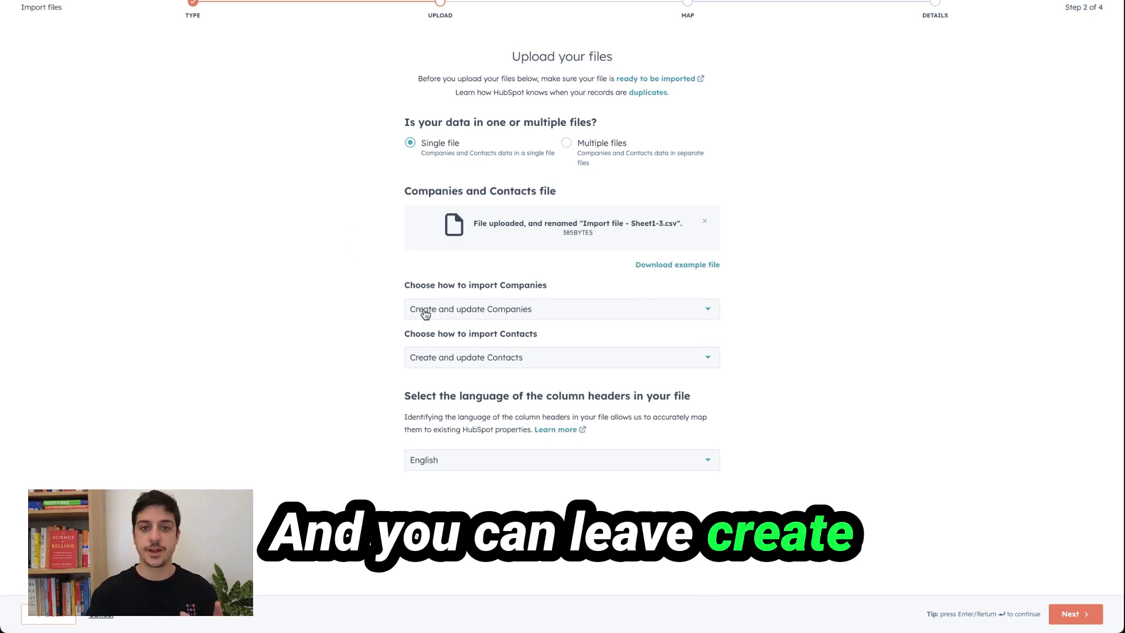
- Check the Contacts import options and leave both Companies and Contacts on Create and update
{"action": "mouse_move", "coordinate": [416, 311]}
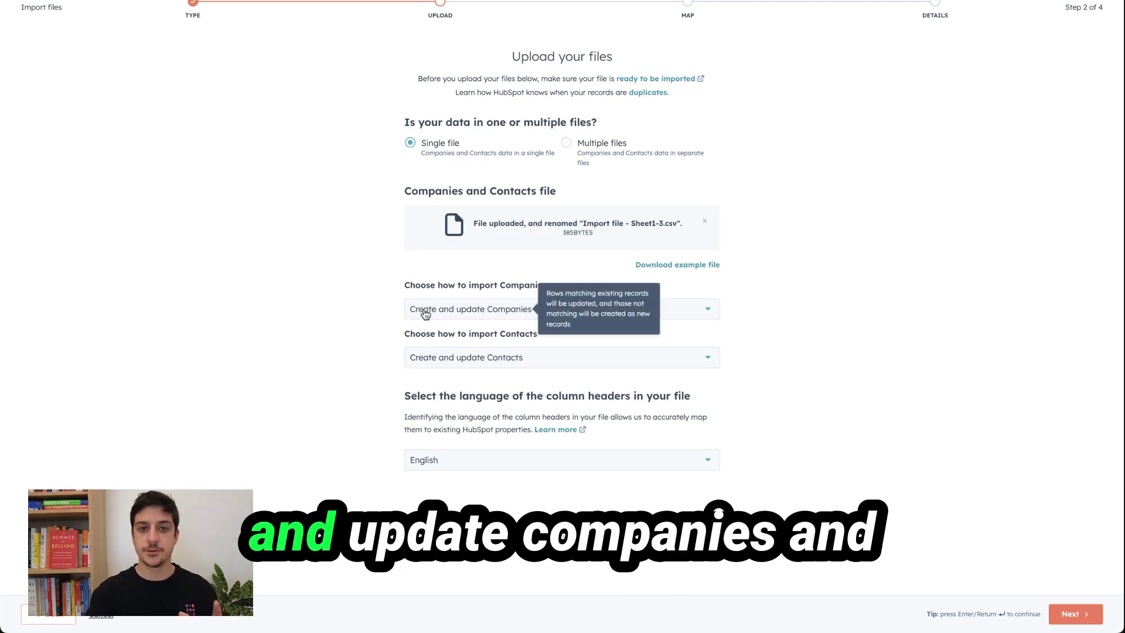
{"action": "left_click", "coordinate": [415, 364]}
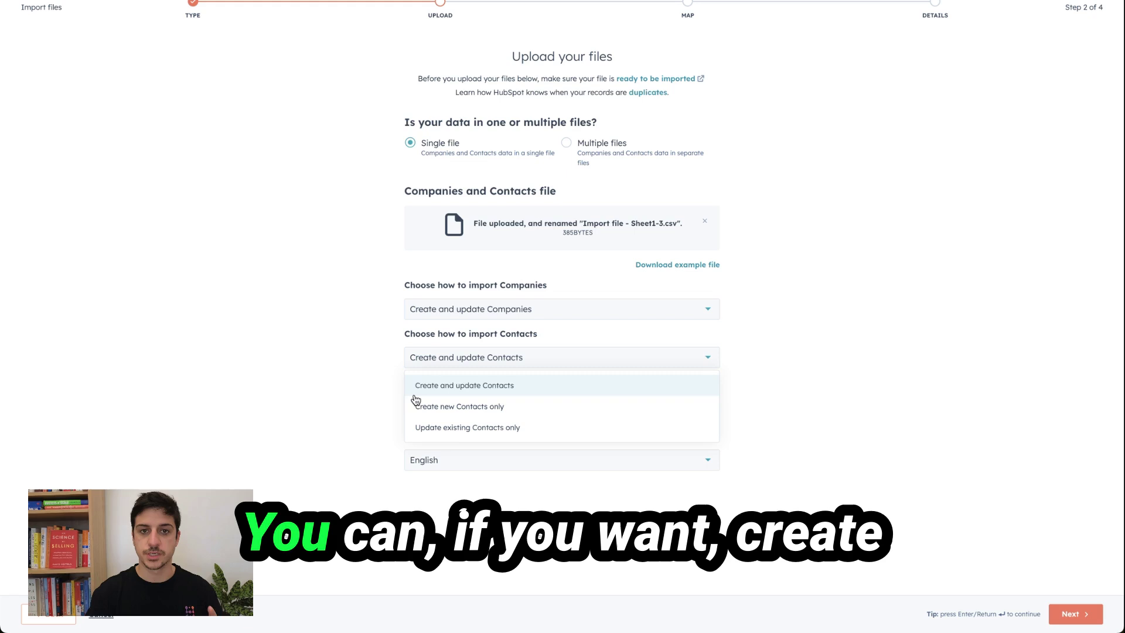
{"action": "mouse_move", "coordinate": [415, 403]}
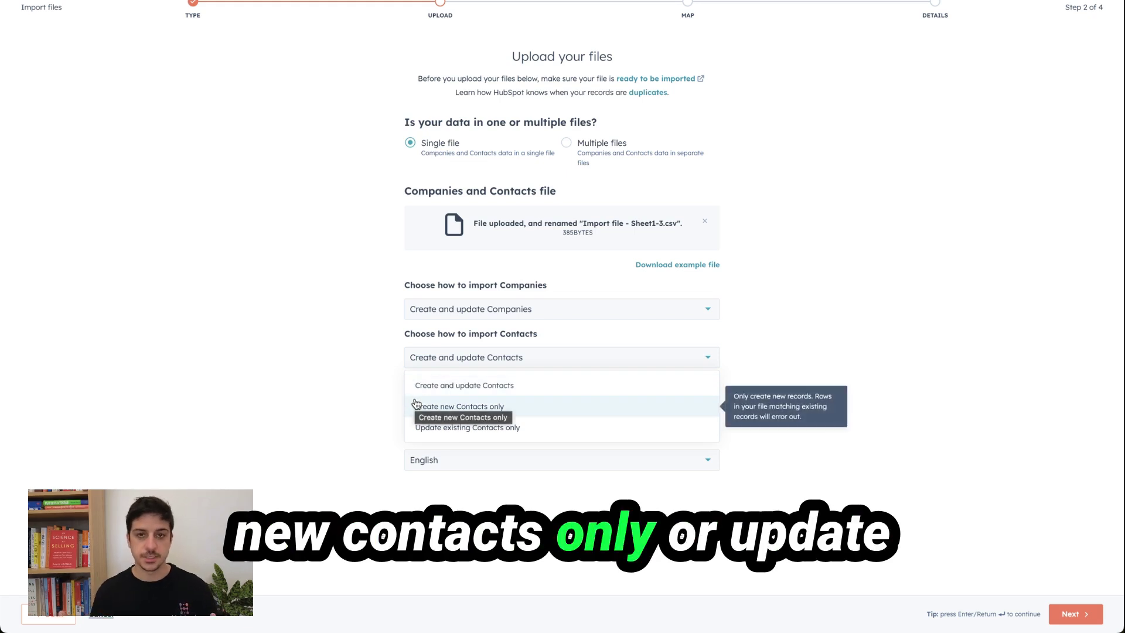
{"action": "mouse_move", "coordinate": [430, 437]}
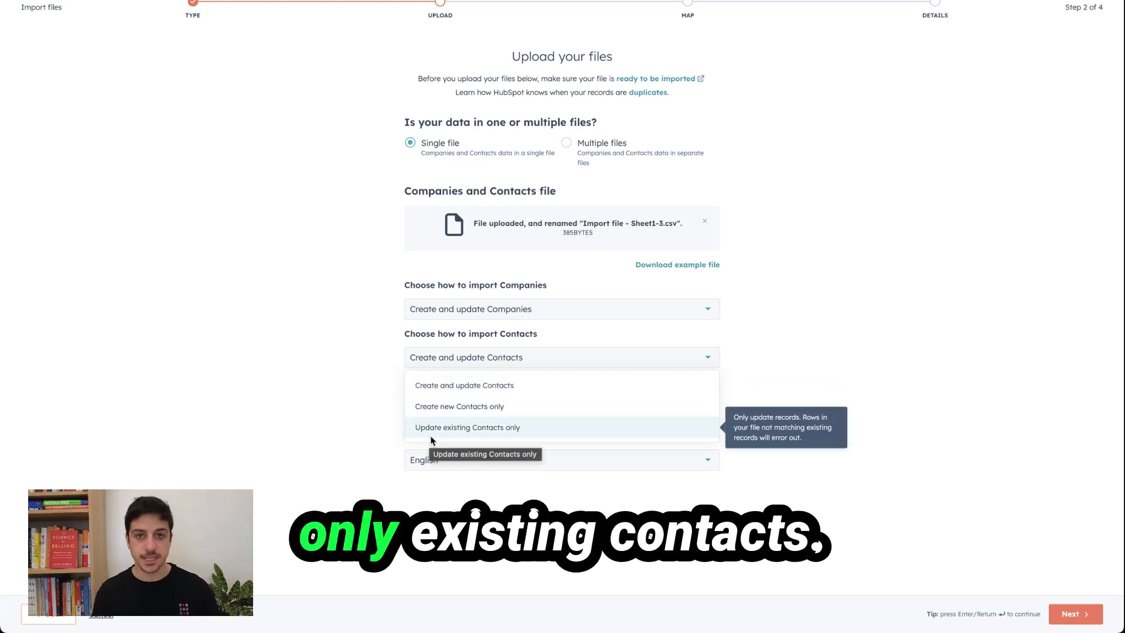
{"action": "left_click", "coordinate": [337, 388]}
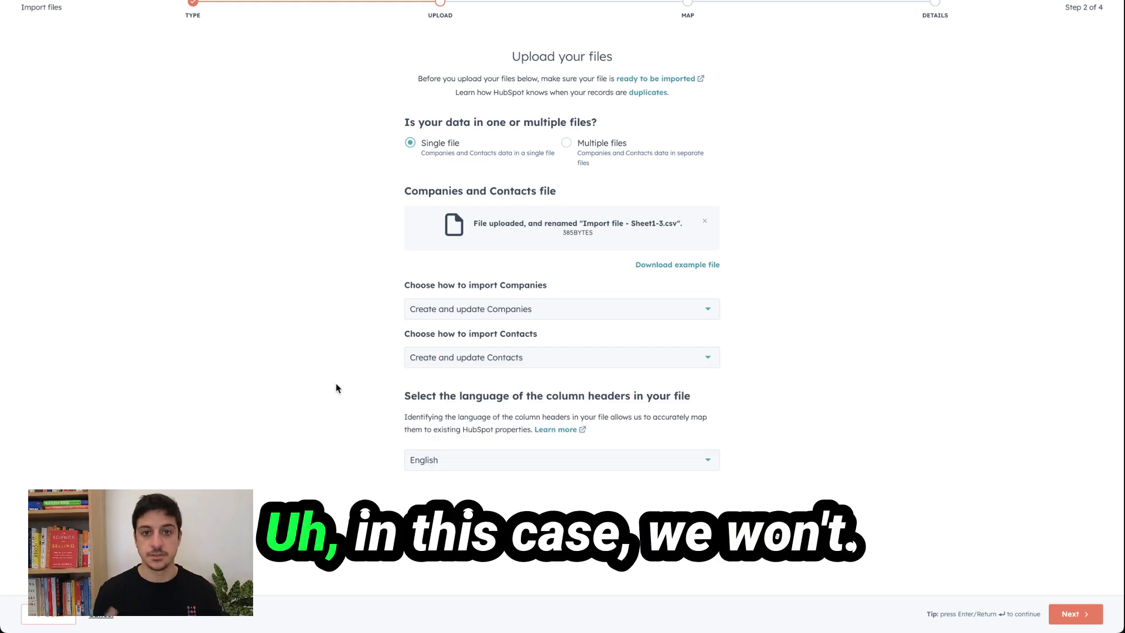
- Continue to column mapping and expand the required Company and Contact properties in the Mapping Guide
{"action": "key", "text": "Return"}
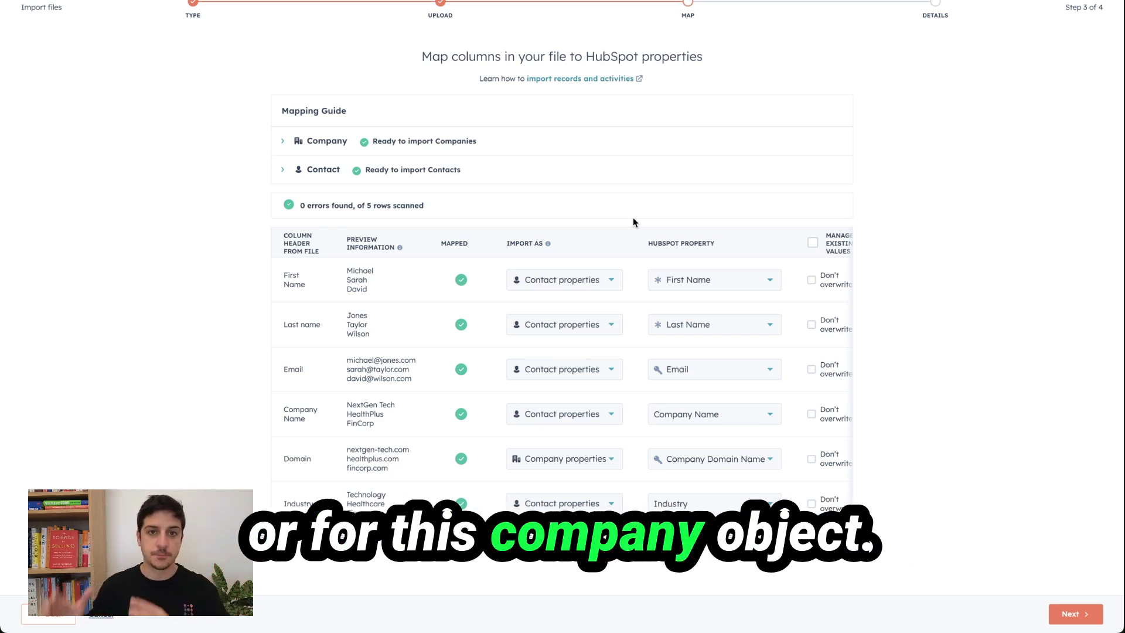
{"action": "left_click", "coordinate": [494, 145]}
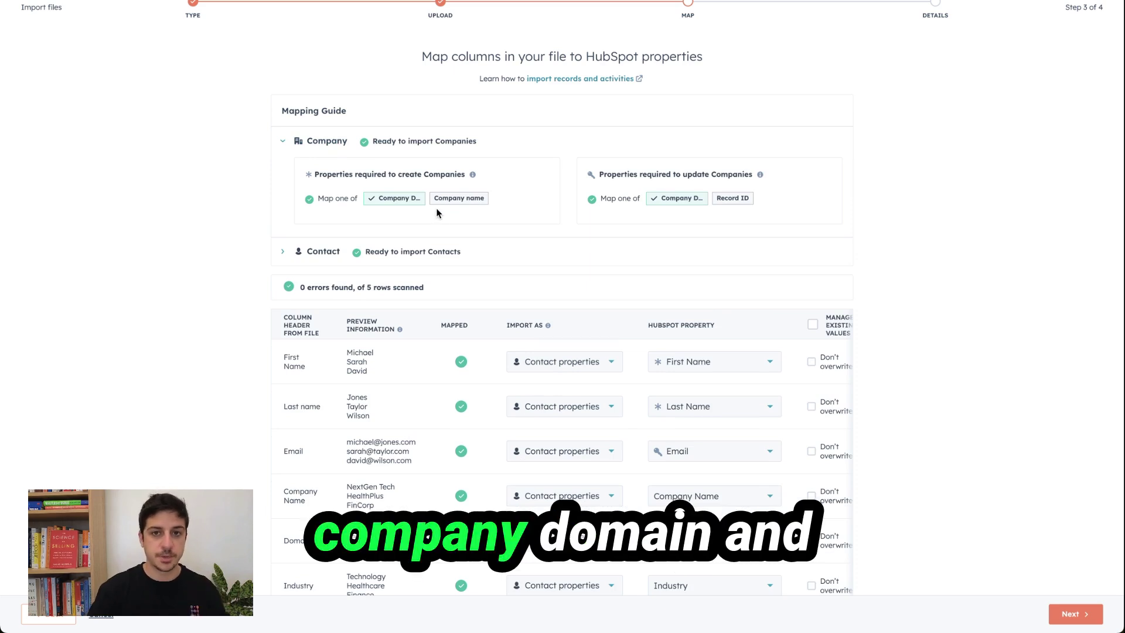
{"action": "mouse_move", "coordinate": [732, 200]}
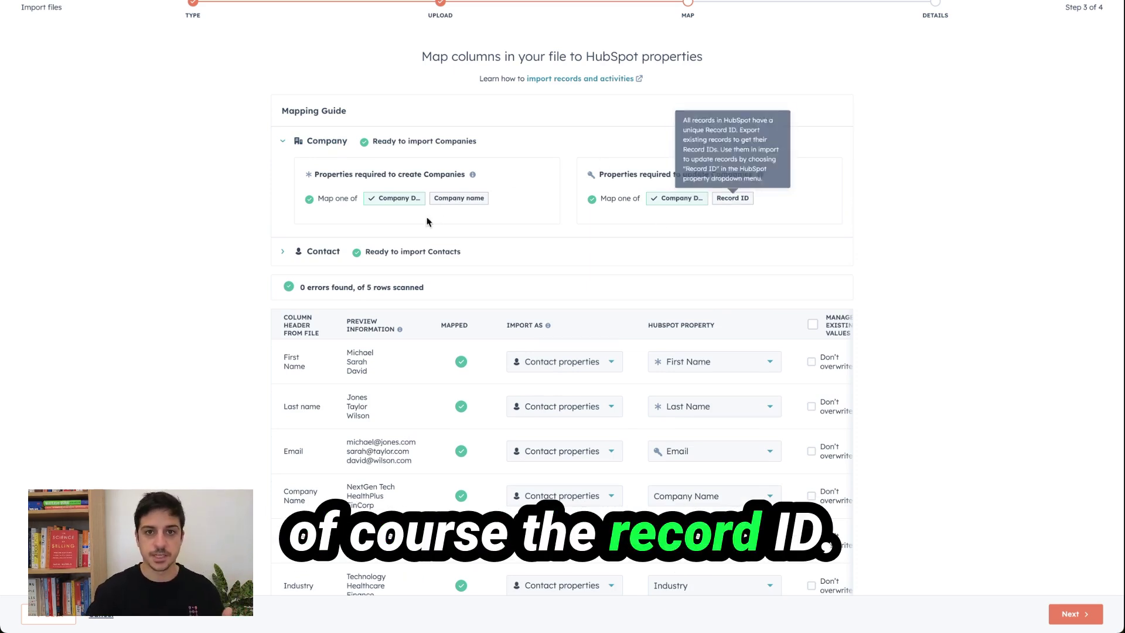
{"action": "left_click", "coordinate": [354, 252]}
{"action": "scroll", "coordinate": [504, 264], "scroll_direction": "down", "scroll_amount": 1}
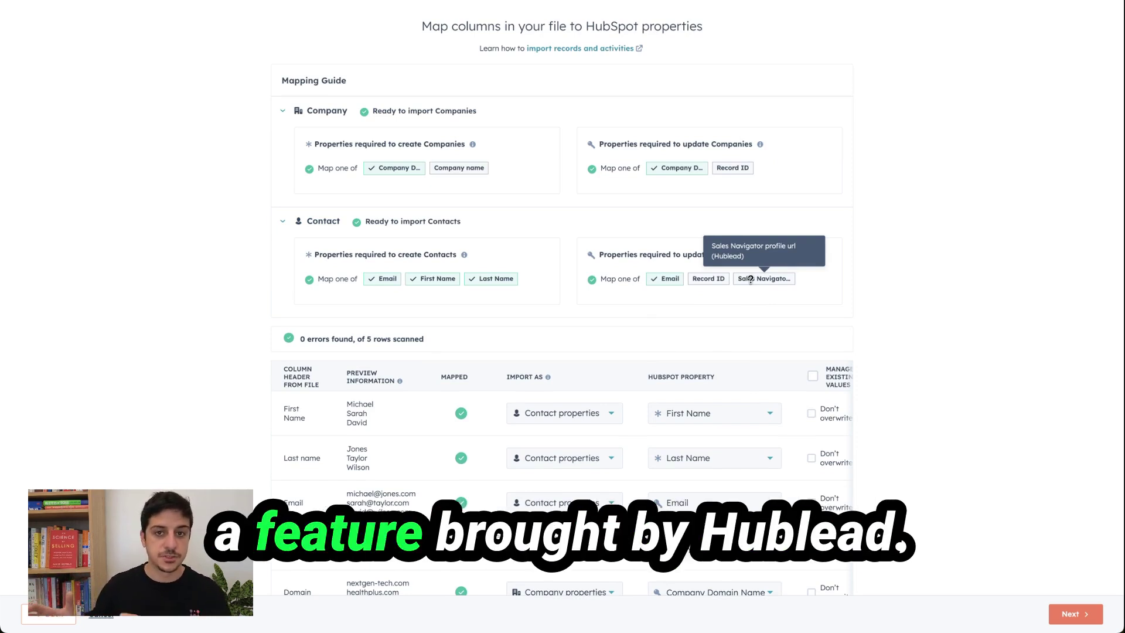
{"action": "scroll", "coordinate": [525, 342], "scroll_direction": "down", "scroll_amount": 2}
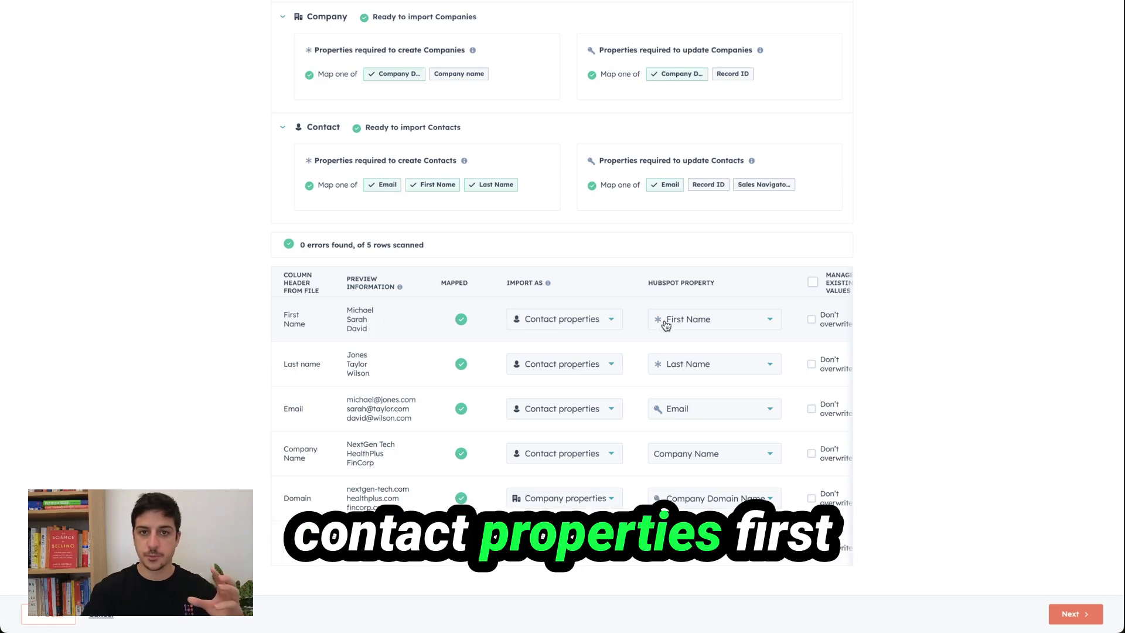
{"action": "mouse_move", "coordinate": [668, 323]}
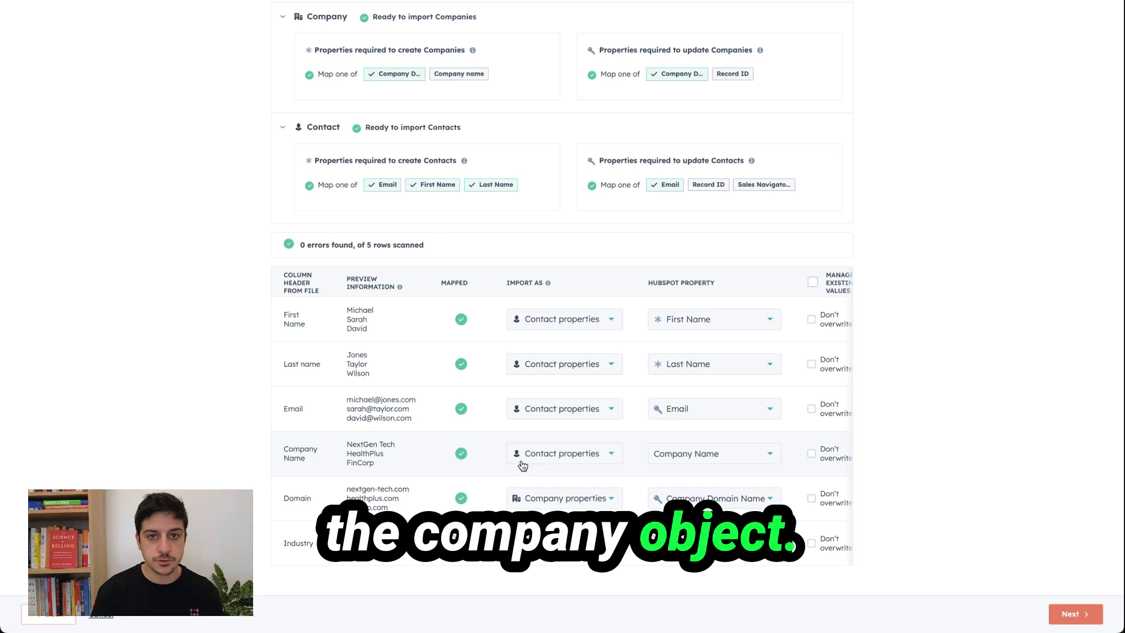
- Map the Company Name column to the company Name property
{"action": "left_click", "coordinate": [528, 457]}
{"action": "left_click", "coordinate": [542, 502]}
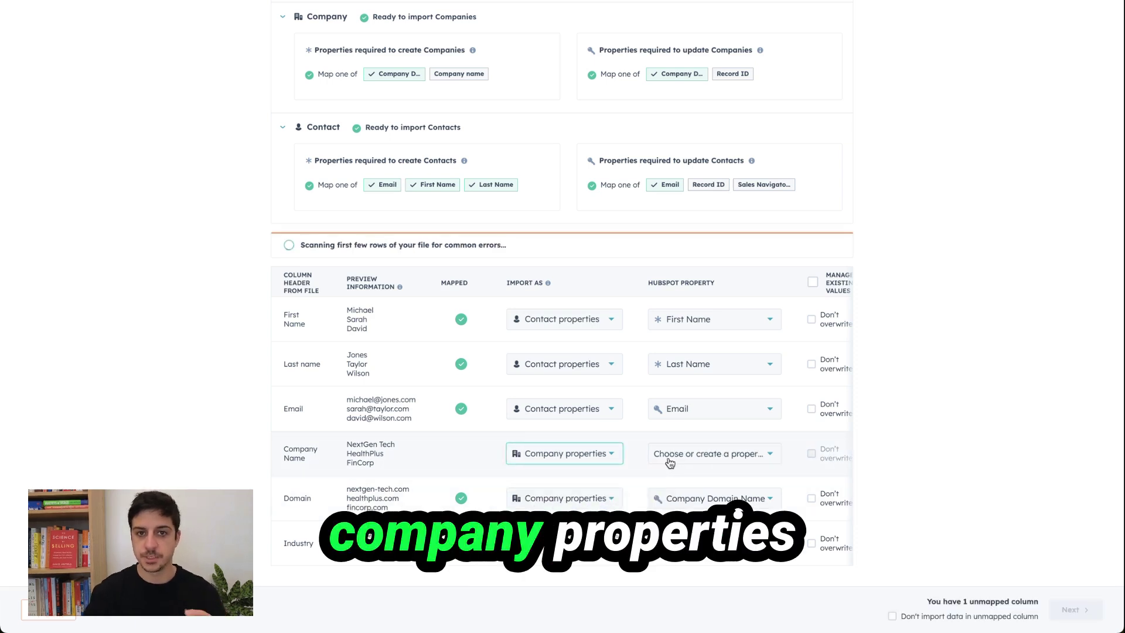
{"action": "left_click", "coordinate": [668, 454]}
{"action": "type", "text": "name"}
{"action": "key", "text": "Return"}
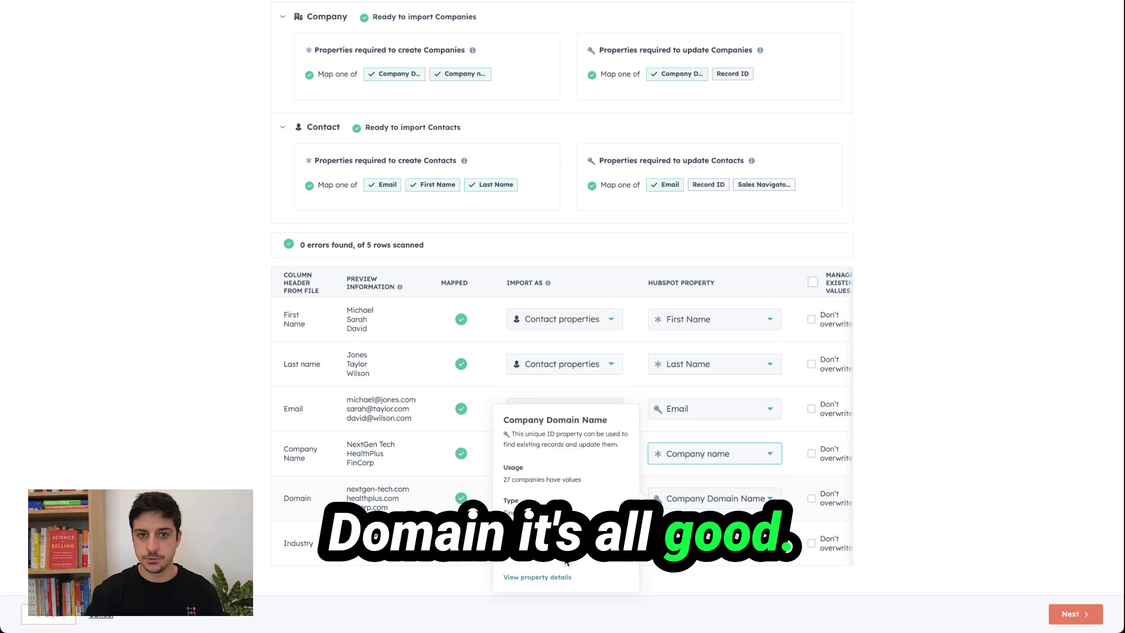
- Map the Industry column to the company Industry property
{"action": "left_click", "coordinate": [586, 409]}
{"action": "left_click", "coordinate": [602, 456]}
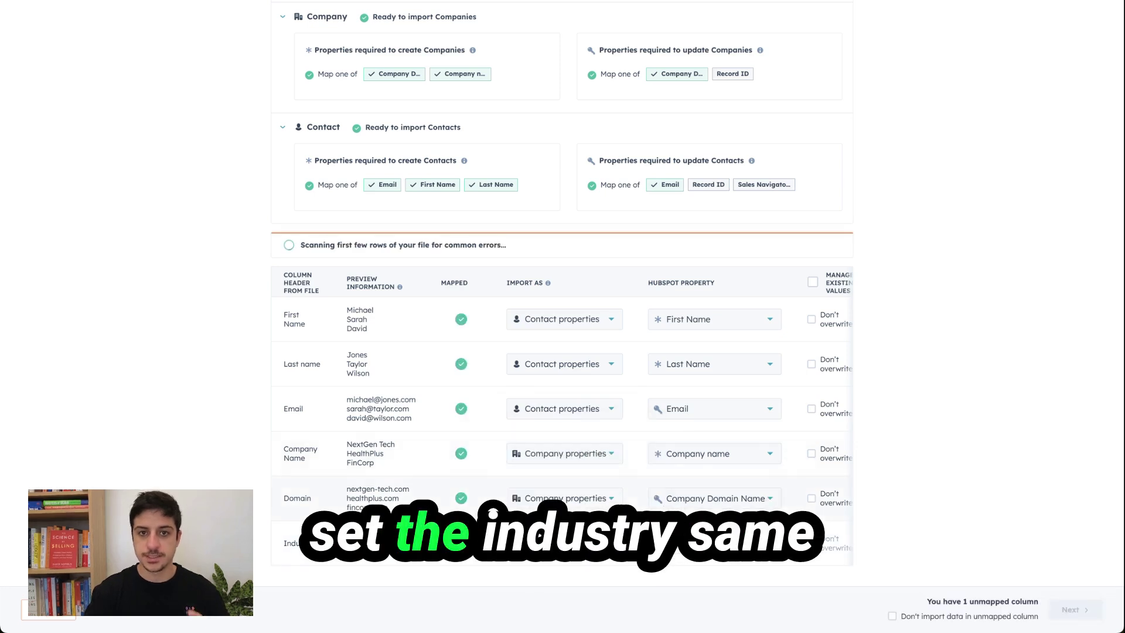
{"action": "left_click", "coordinate": [750, 543]}
{"action": "type", "text": "indu"}
{"action": "key", "text": "Return"}
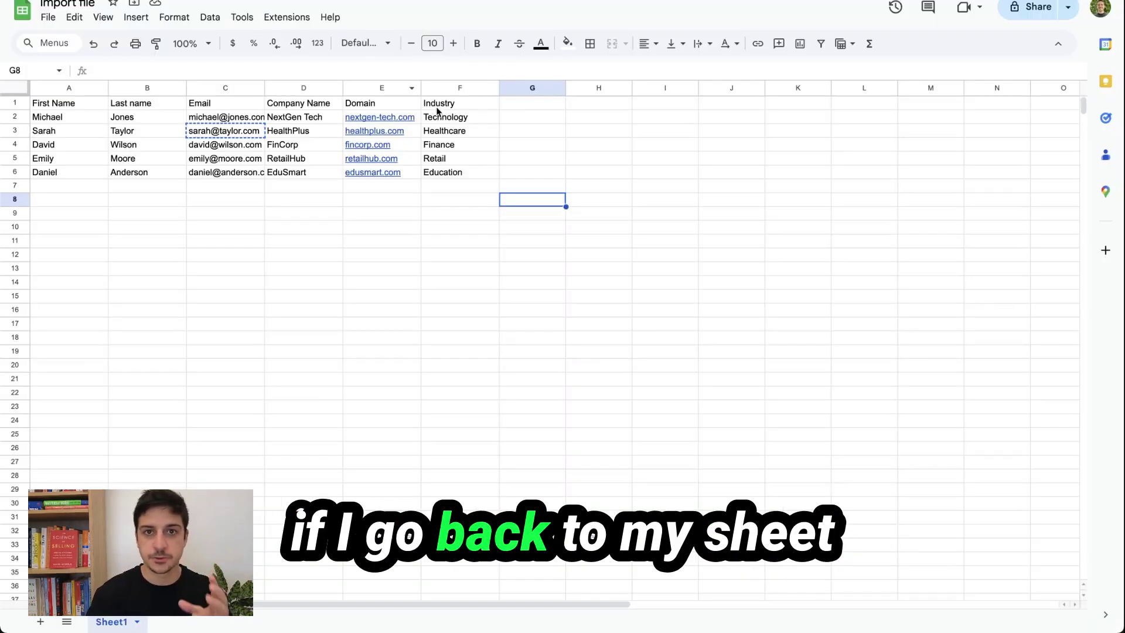
{"action": "left_click", "coordinate": [439, 116]}
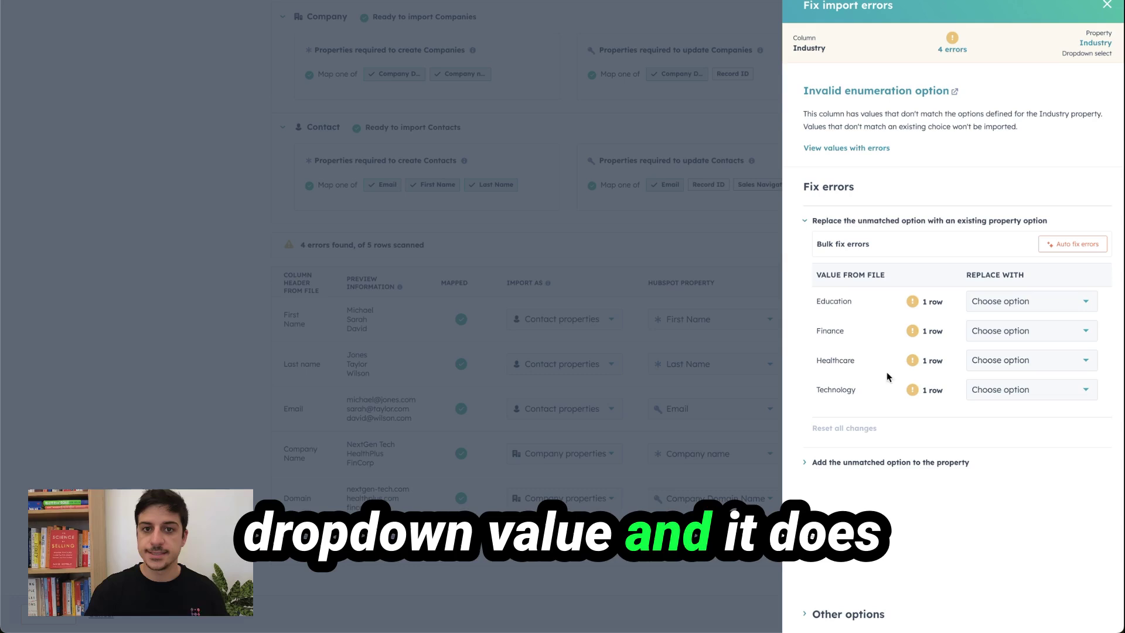
- Replace Technology with Information Technology and Education with Education Management
{"action": "double_click", "coordinate": [849, 387]}
{"action": "left_click", "coordinate": [982, 389]}
{"action": "type", "text": "techn"}
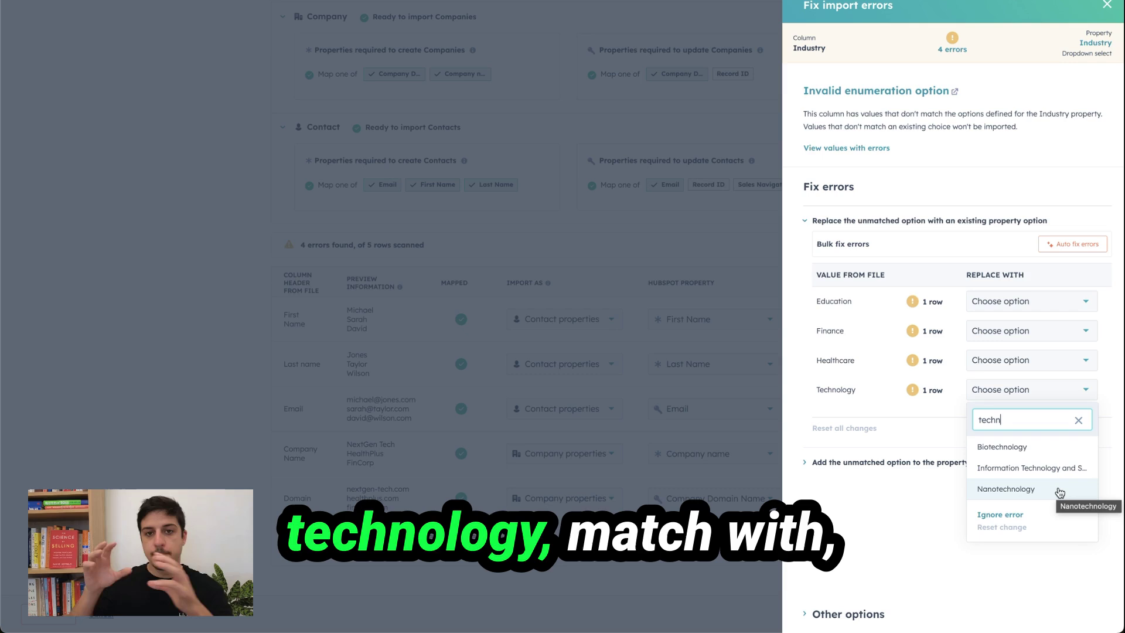
{"action": "left_click", "coordinate": [1062, 468]}
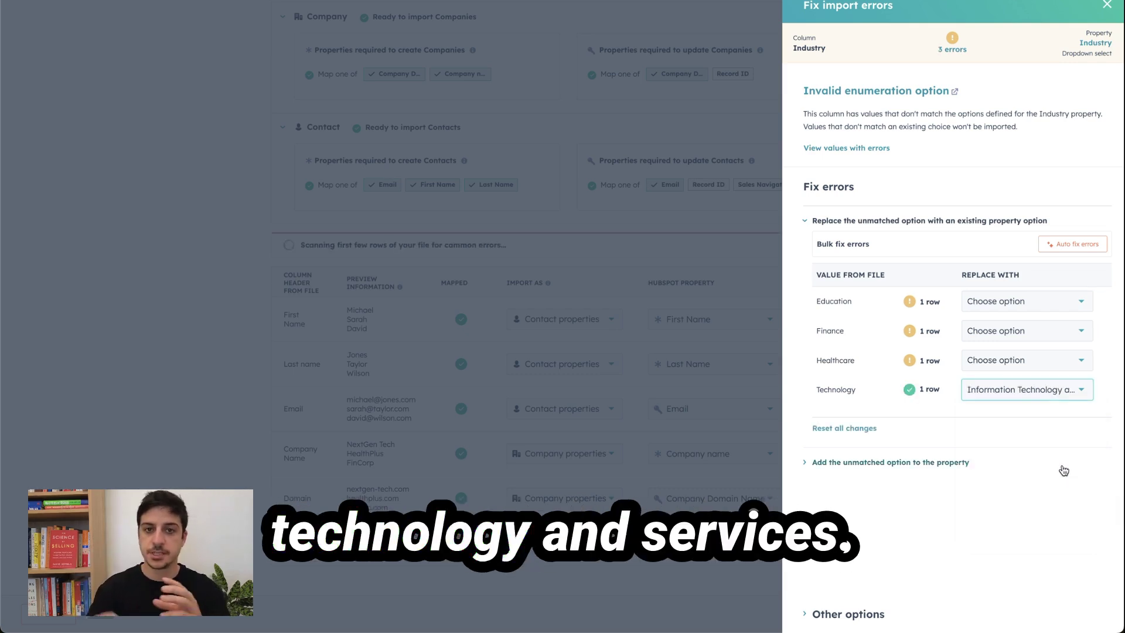
{"action": "left_click", "coordinate": [1025, 301]}
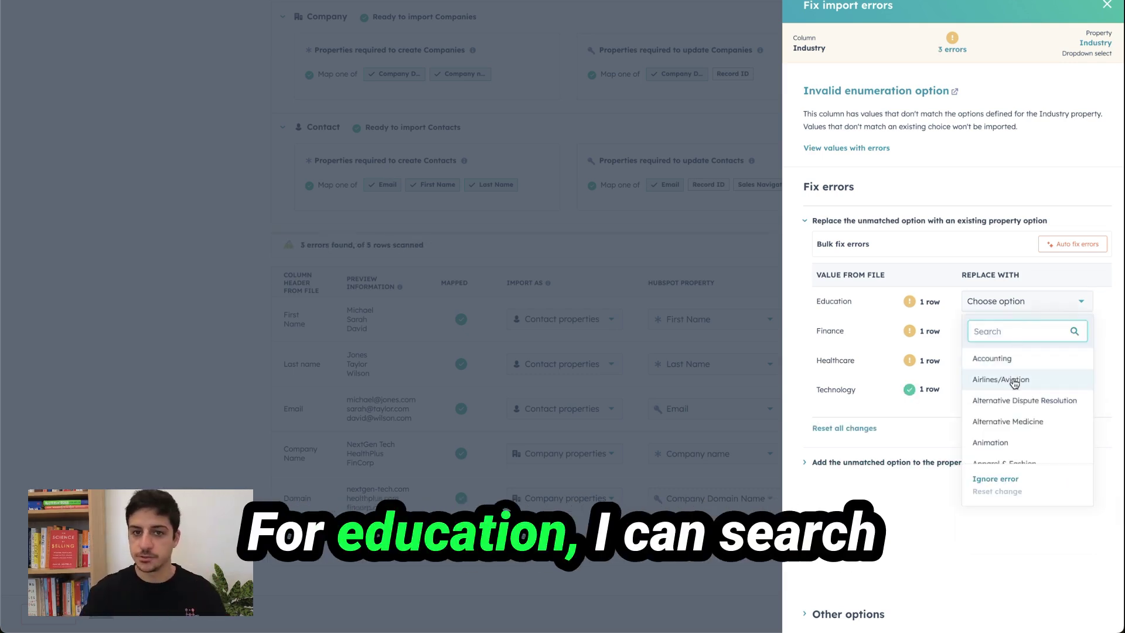
{"action": "type", "text": "educa"}
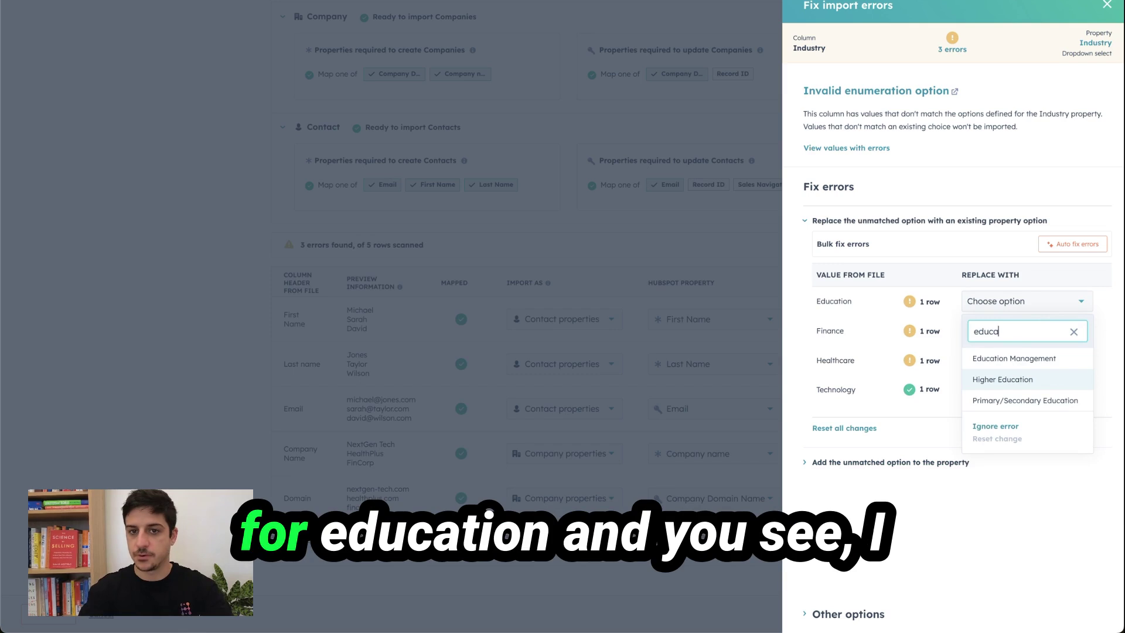
{"action": "left_click", "coordinate": [1057, 366]}
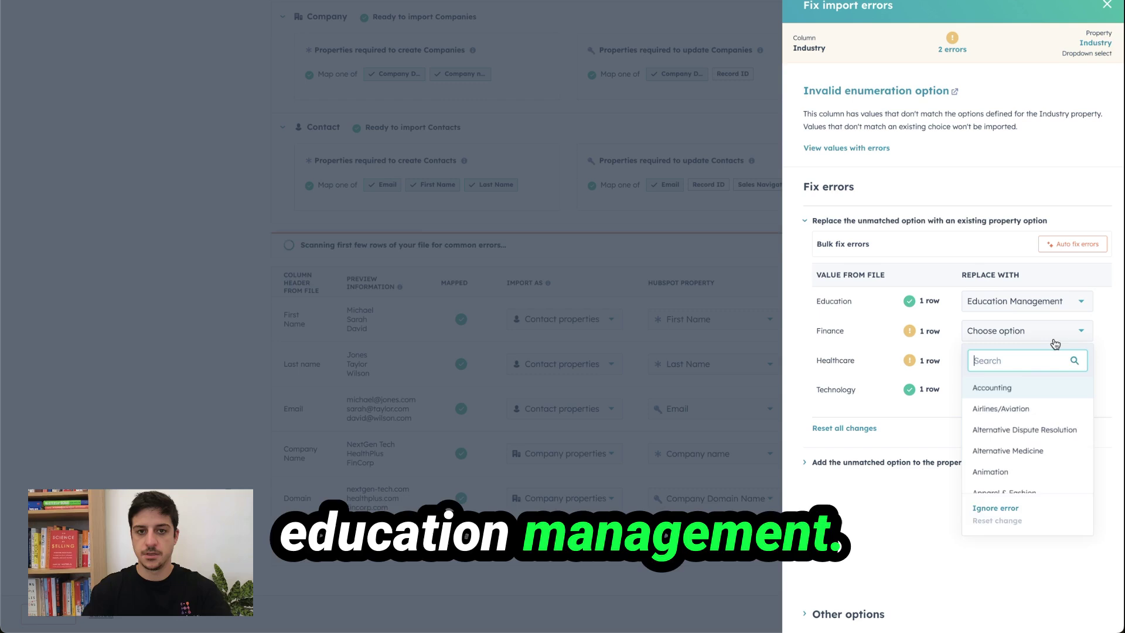
- Replace Finance with Financial Services and Healthcare with Hospital & Health Care, then close the panel
{"action": "type", "text": "finan"}
{"action": "left_click", "coordinate": [1037, 387]}
{"action": "left_click", "coordinate": [1035, 367]}
{"action": "type", "text": "he"}
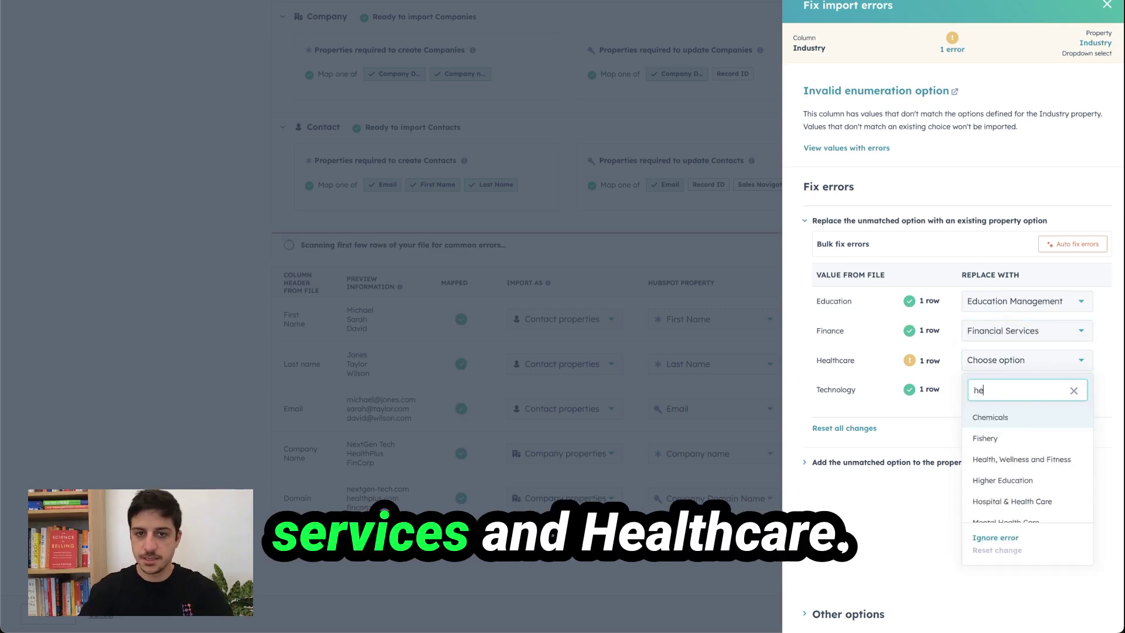
{"action": "type", "text": "al"}
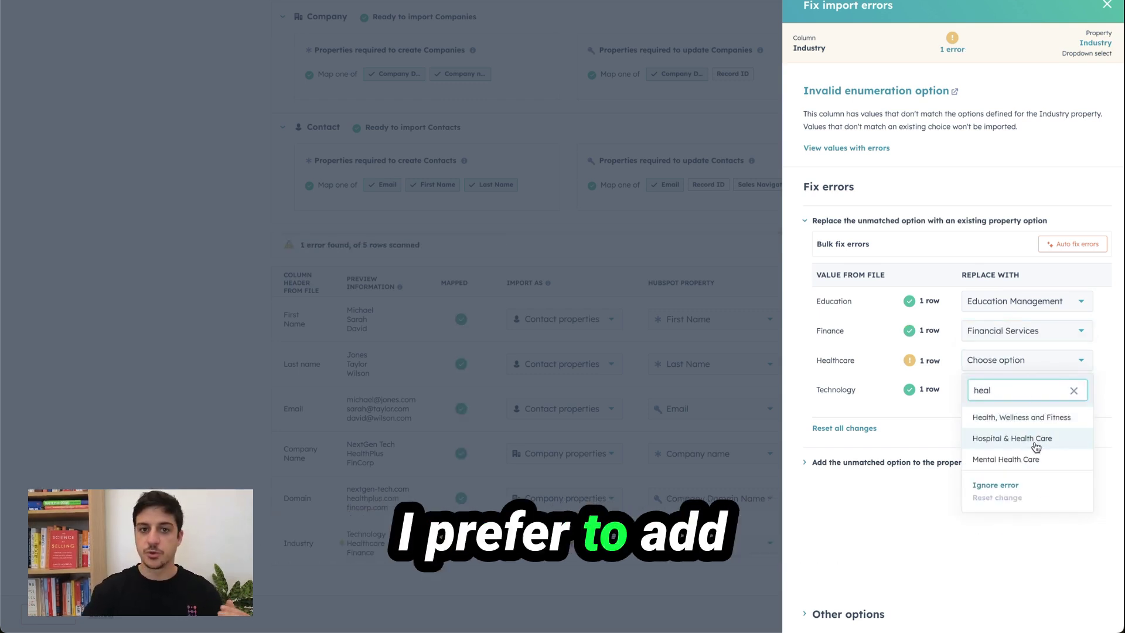
{"action": "left_click", "coordinate": [1036, 446]}
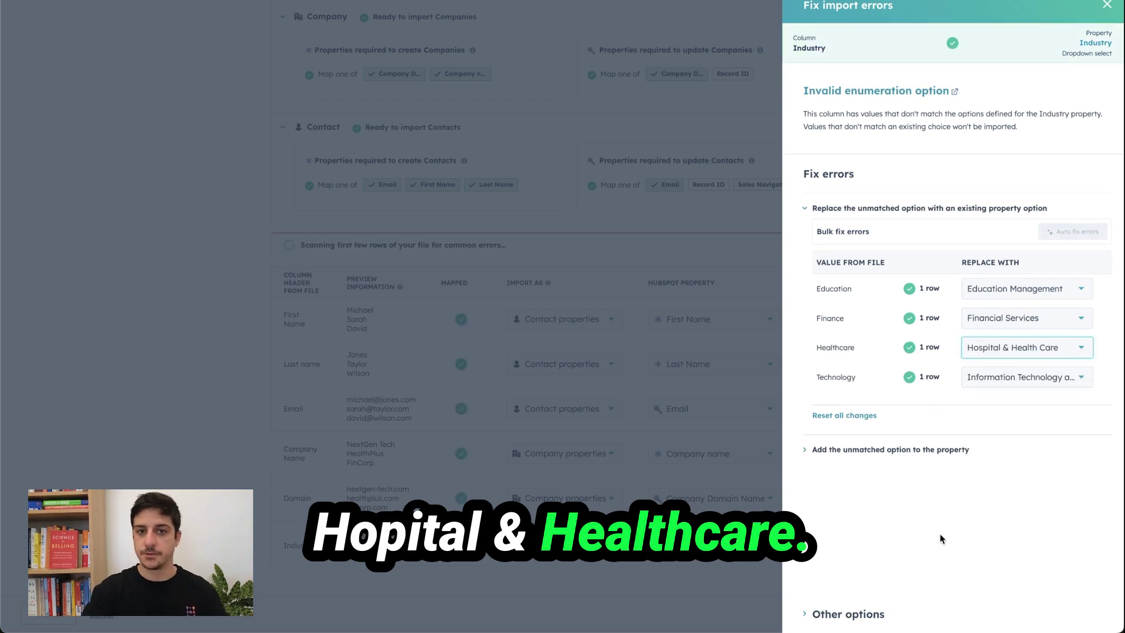
{"action": "left_click", "coordinate": [1107, 6]}
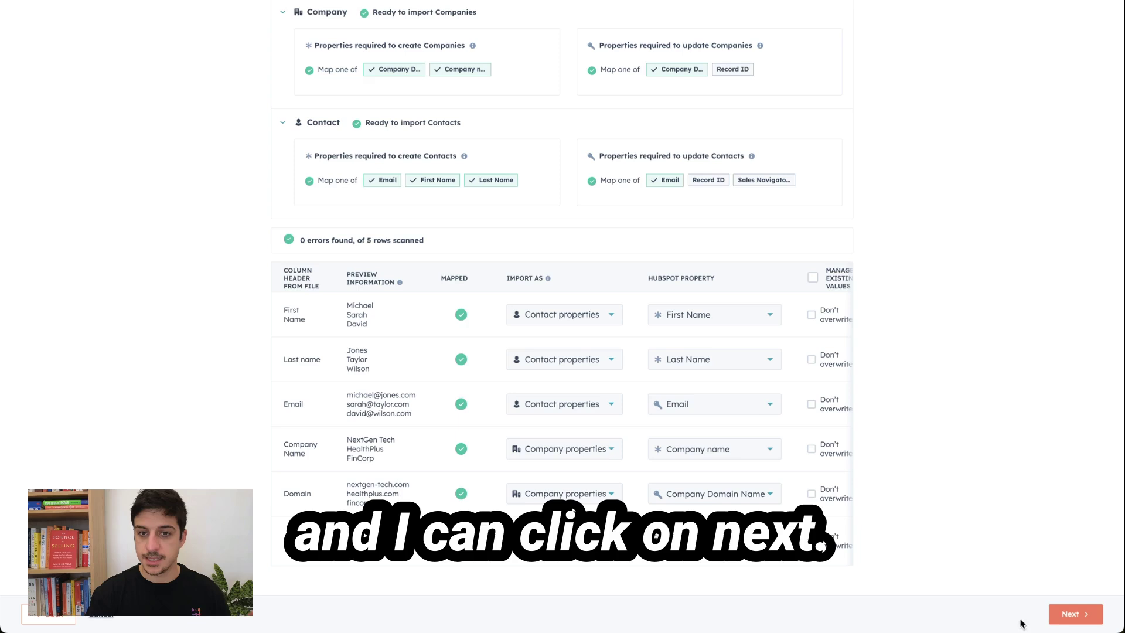
- Create a contacts list from this import, confirm contact consent, and finish the import
{"action": "left_click", "coordinate": [1058, 620]}
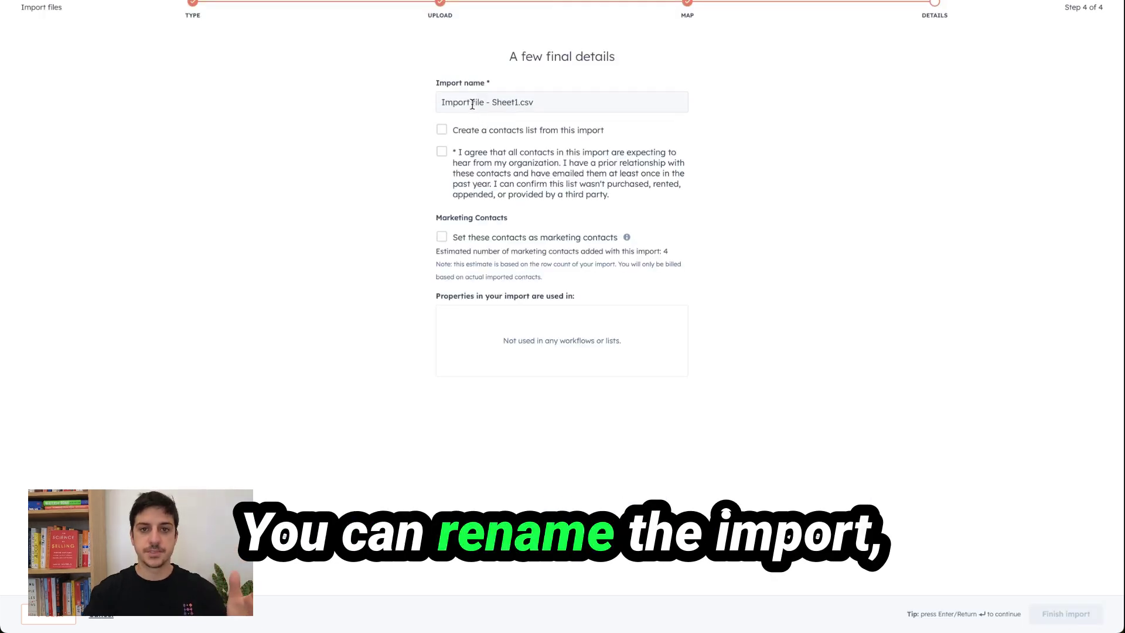
{"action": "left_click", "coordinate": [442, 131]}
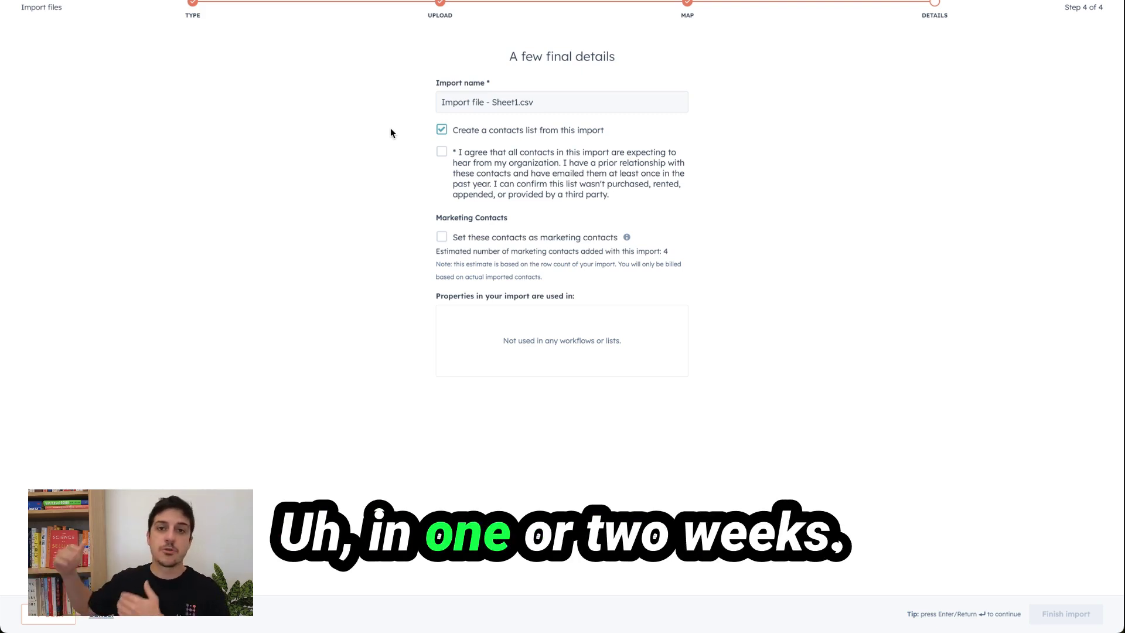
{"action": "left_click", "coordinate": [442, 154]}
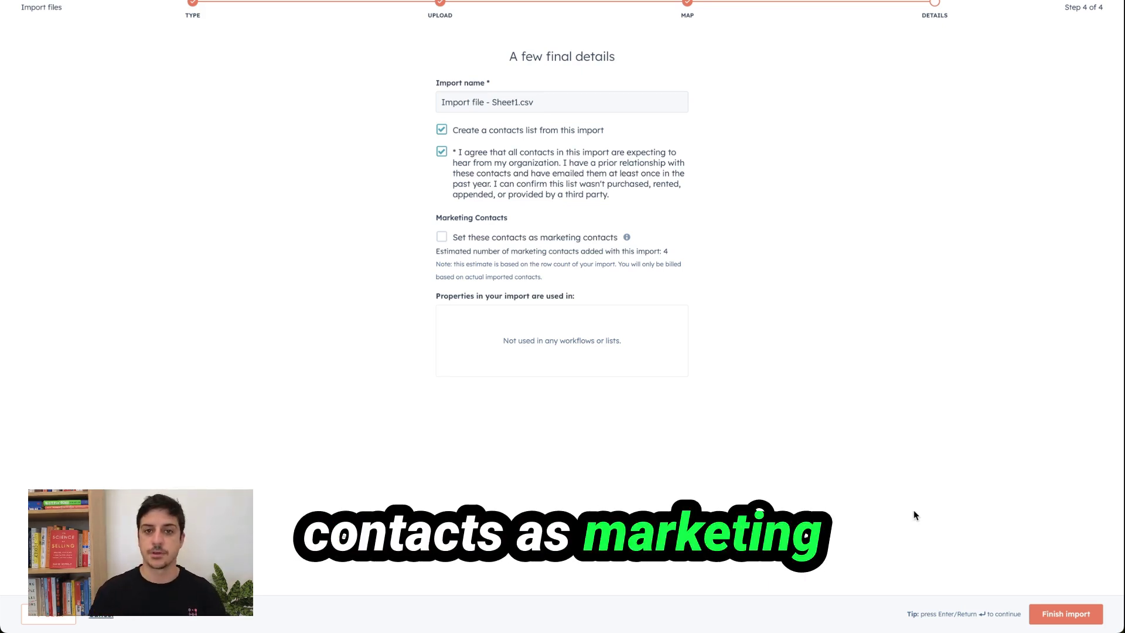
{"action": "key", "text": "Return"}
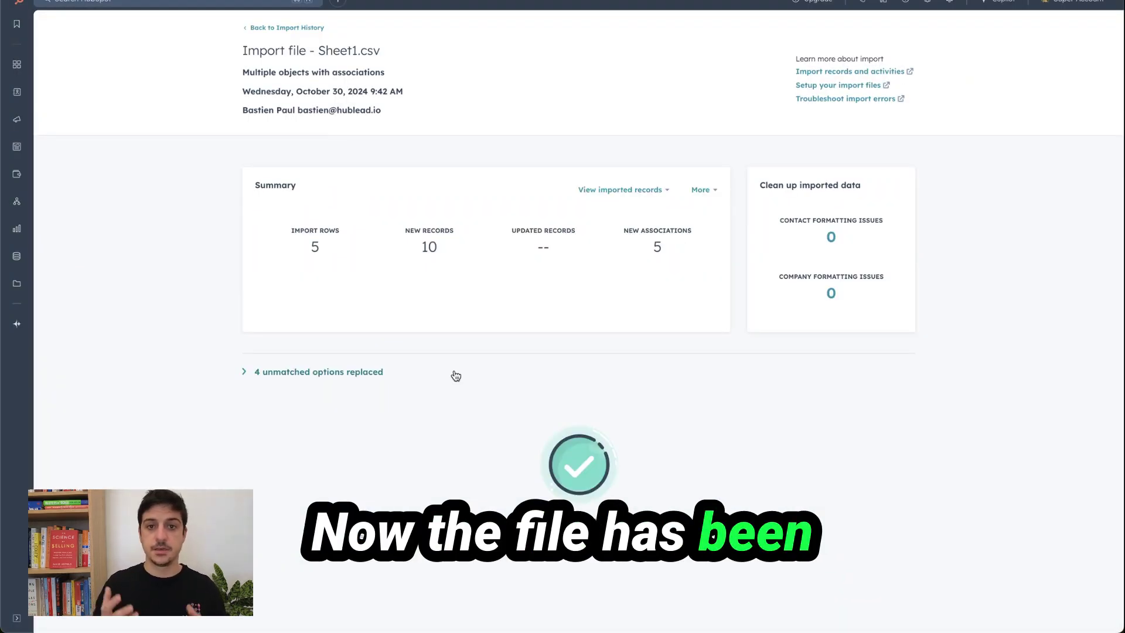
- Review the import summary: 5 rows, 10 new records and 5 new associations
{"action": "double_click", "coordinate": [335, 250]}
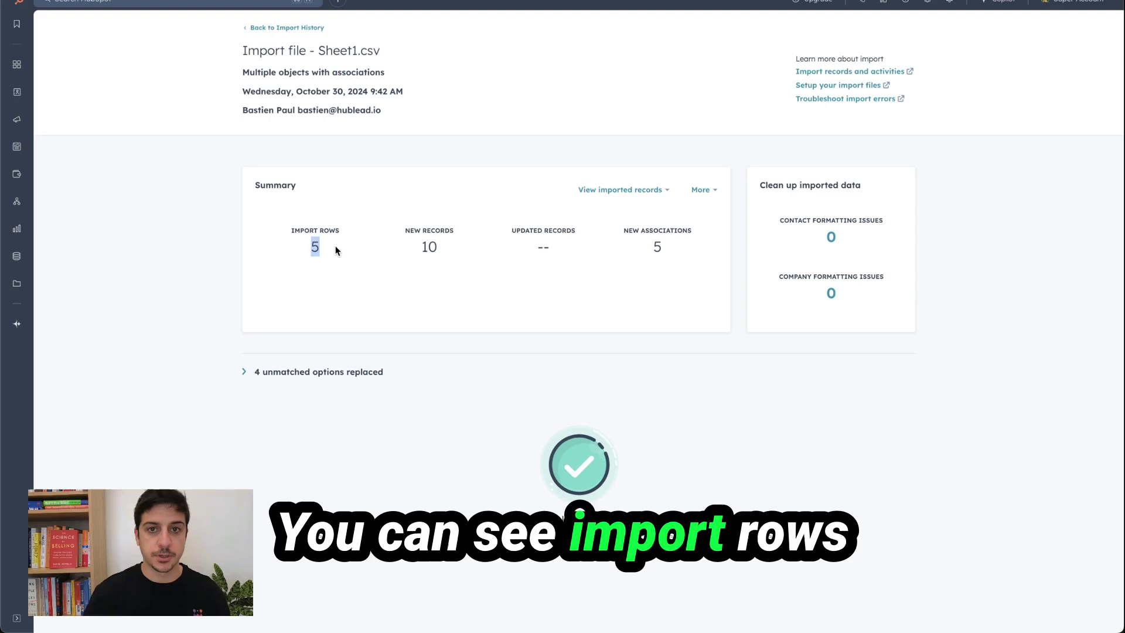
{"action": "left_click", "coordinate": [418, 254]}
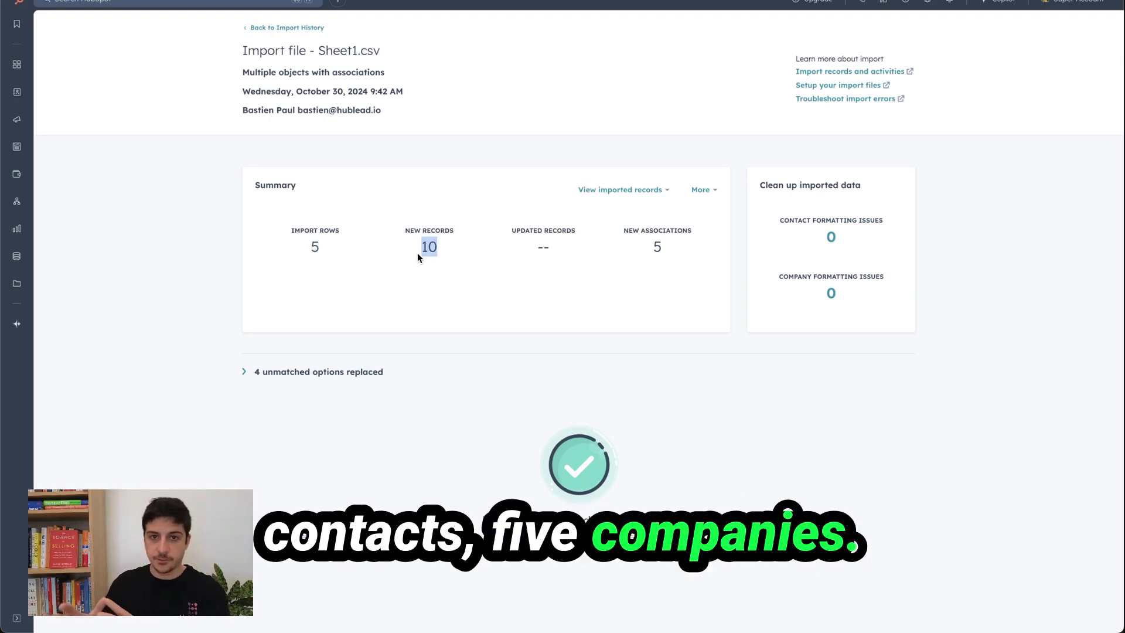
{"action": "left_click", "coordinate": [677, 255]}
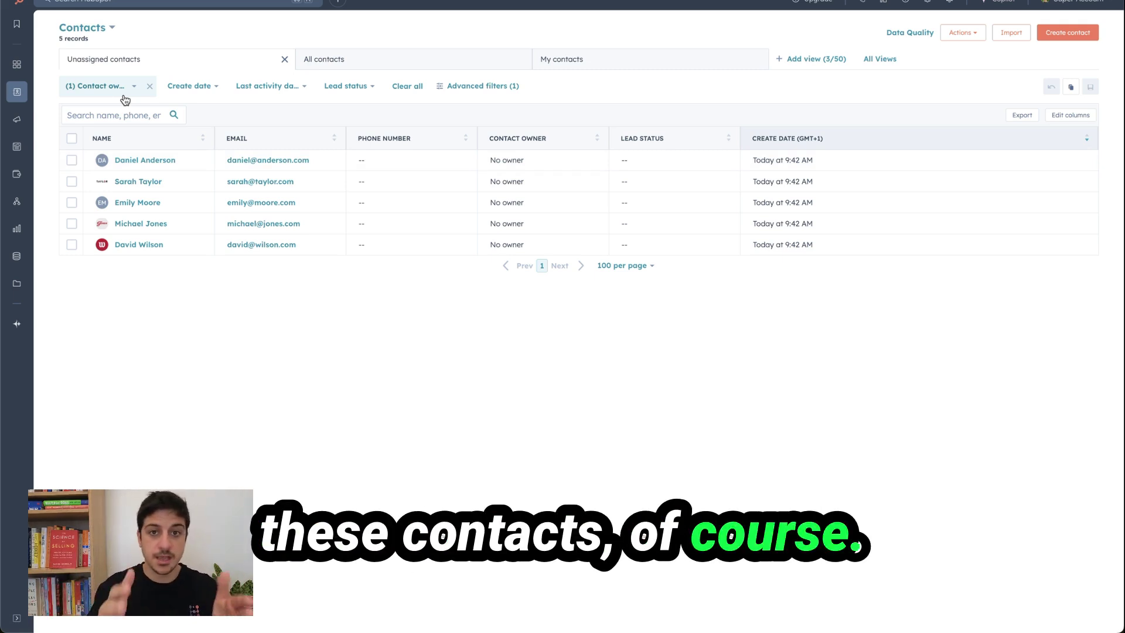
- Add an advanced filter 'Import is any of Import file - Sheet1.csv' to the contacts view
{"action": "left_click", "coordinate": [456, 86]}
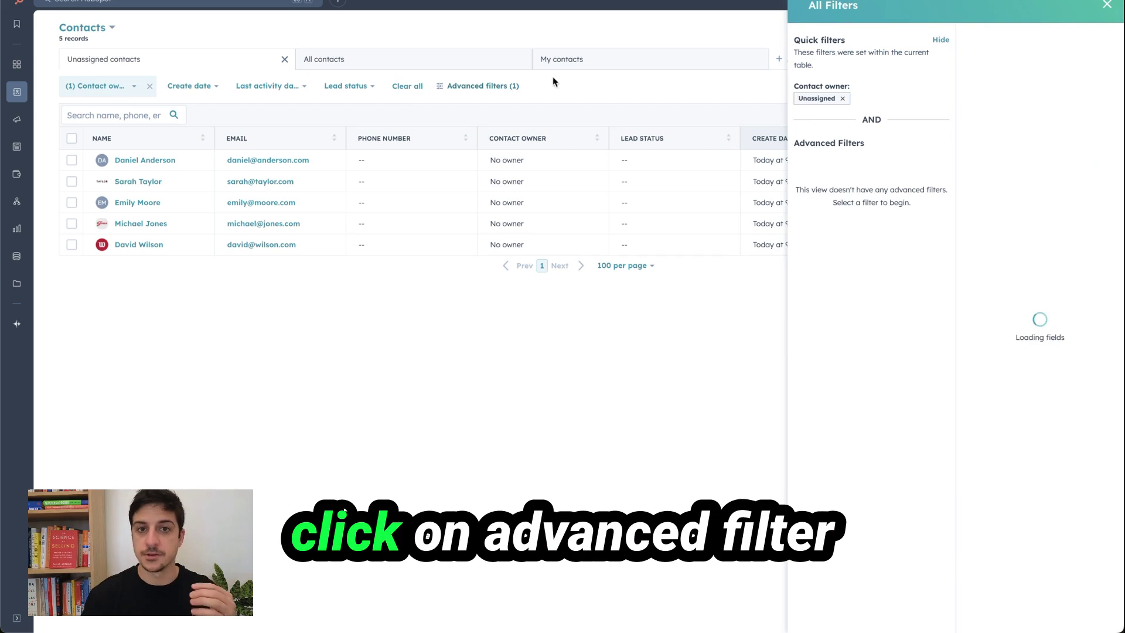
{"action": "type", "text": "import"}
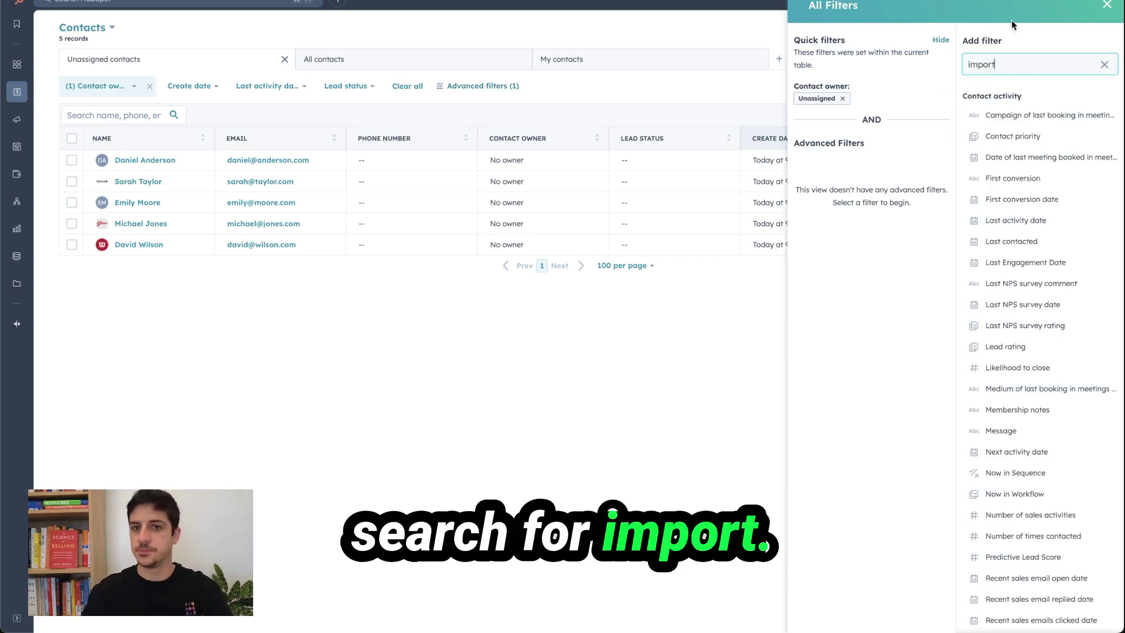
{"action": "left_click", "coordinate": [1017, 114]}
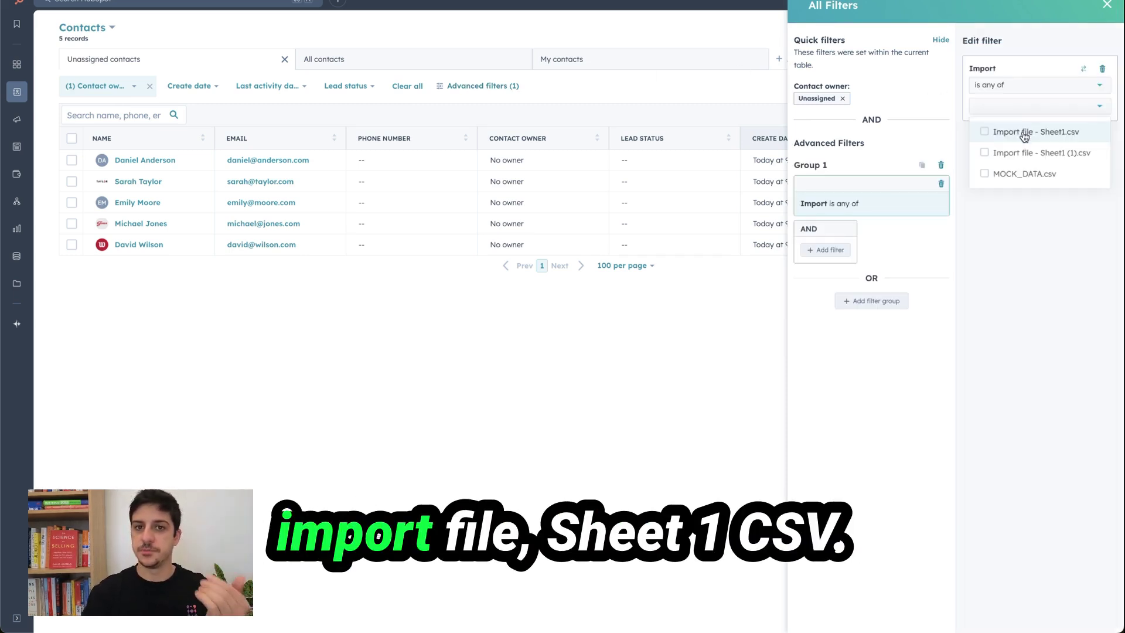
{"action": "left_click", "coordinate": [1024, 132]}
{"action": "left_click", "coordinate": [1024, 276]}
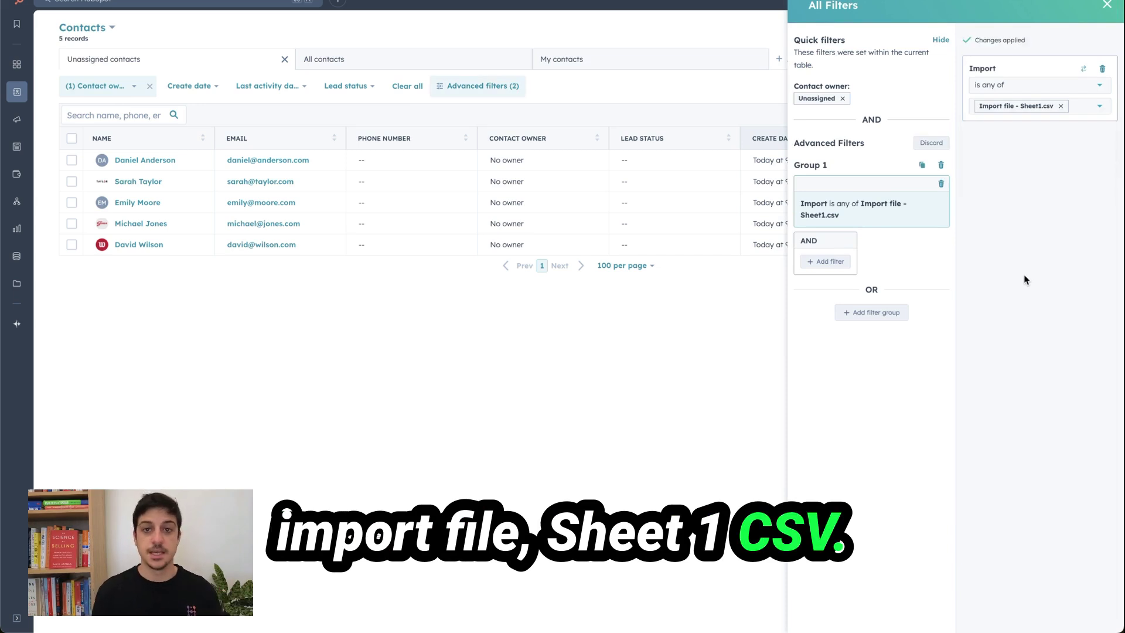